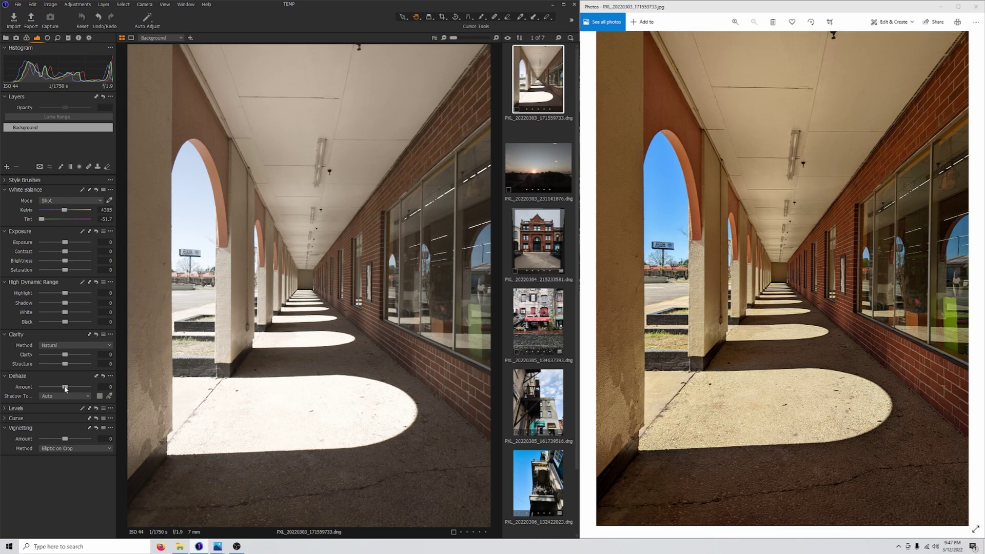
- Give the arcade photo Dehaze 70, Contrast 14, Saturation 20 and Highlight pulled to about -30 or lower
{"action": "left_click_drag", "start_coordinate": [66, 389], "coordinate": [81, 388]}
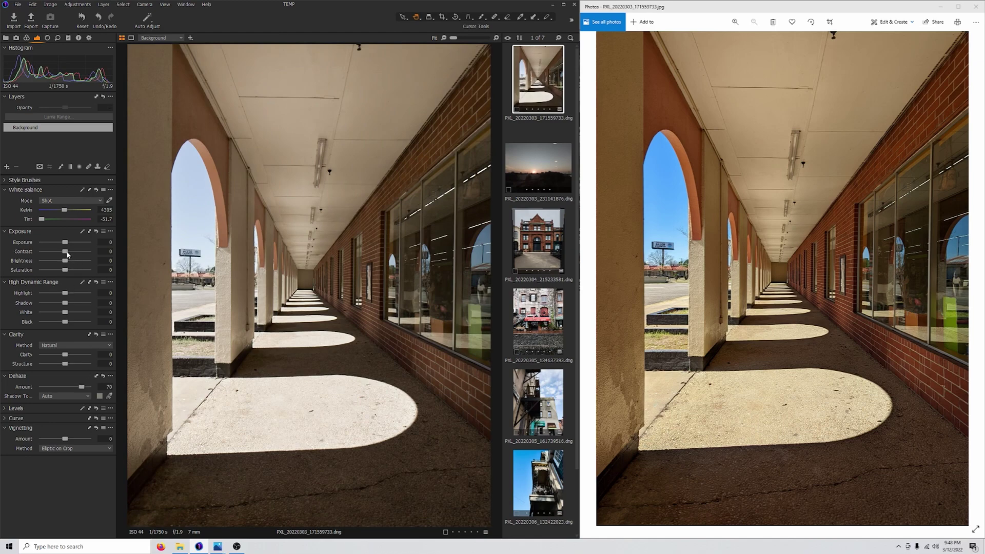
{"action": "left_click_drag", "start_coordinate": [67, 252], "coordinate": [71, 253]}
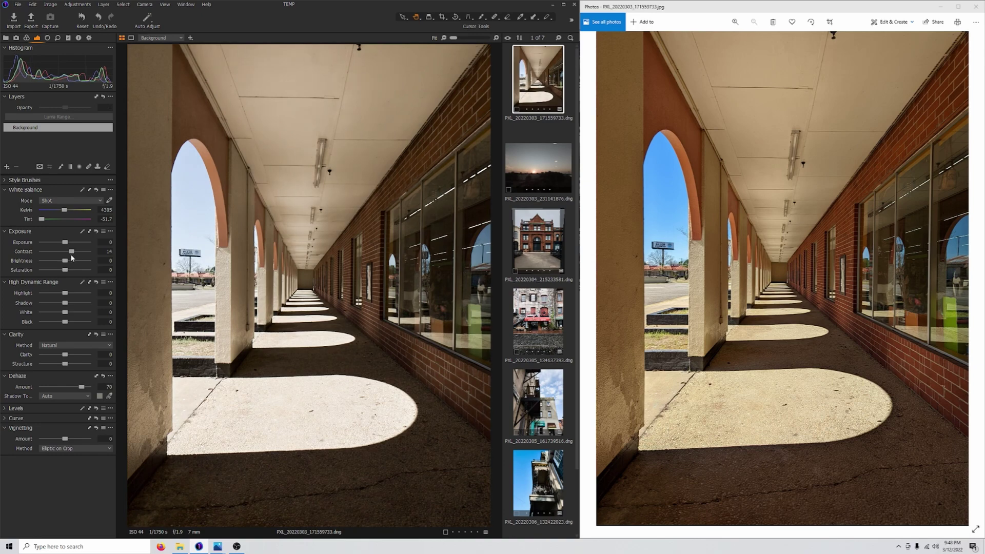
{"action": "left_click_drag", "start_coordinate": [65, 270], "coordinate": [71, 270]}
{"action": "left_click_drag", "start_coordinate": [66, 293], "coordinate": [60, 293]}
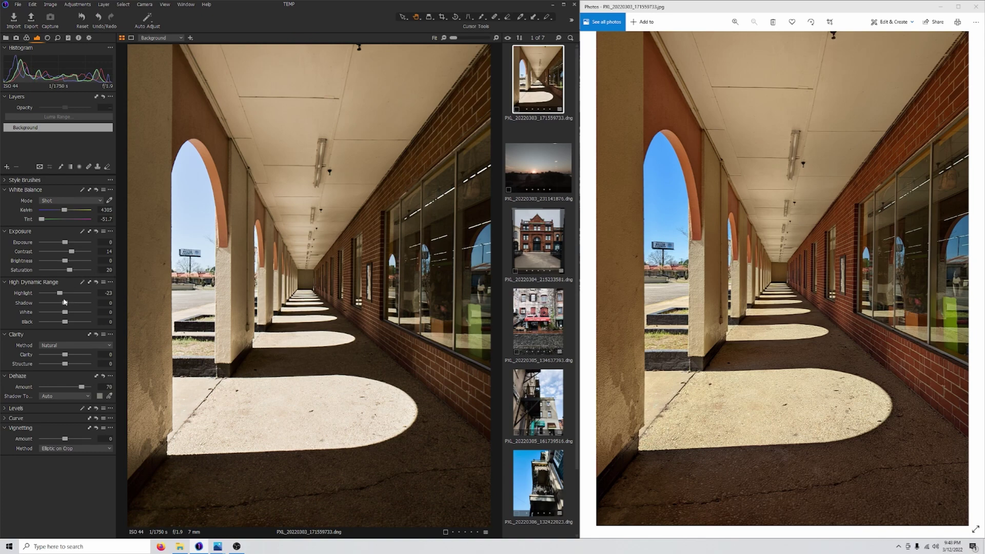
{"action": "left_click_drag", "start_coordinate": [60, 294], "coordinate": [58, 295]}
- Raise the arcade photo's Saturation to 33, add Clarity 10 and lower Highlight to about -61
{"action": "left_click_drag", "start_coordinate": [69, 270], "coordinate": [72, 271]}
{"action": "left_click_drag", "start_coordinate": [65, 353], "coordinate": [70, 357]}
{"action": "left_click_drag", "start_coordinate": [59, 296], "coordinate": [51, 293]}
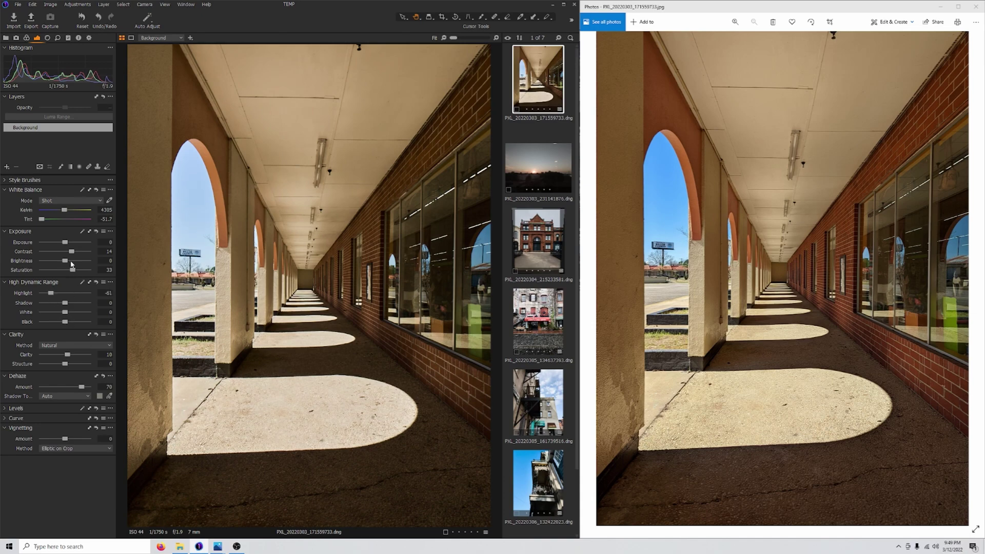
- Push Contrast up to about 35, then try darkening Shadow and reset it to zero
{"action": "left_click_drag", "start_coordinate": [72, 252], "coordinate": [76, 253]}
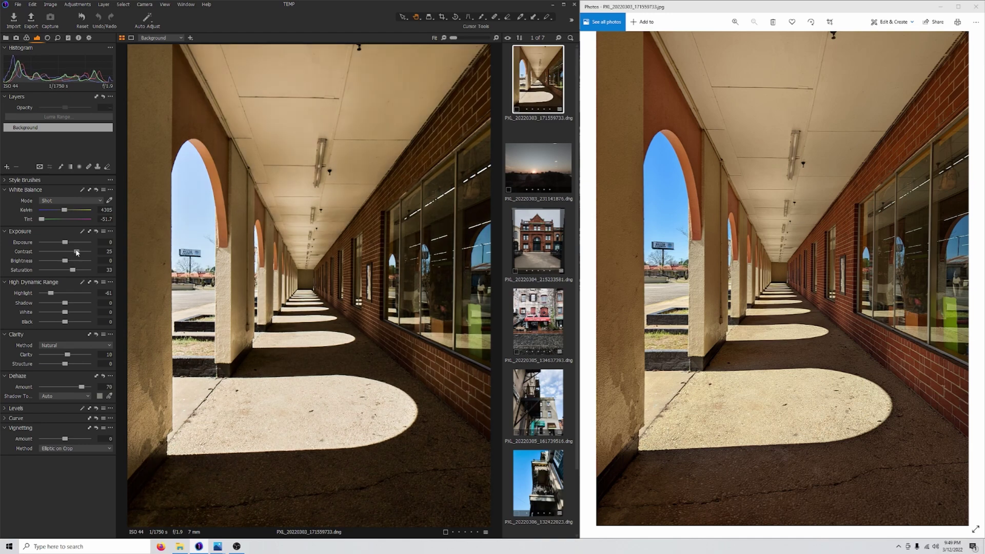
{"action": "left_click_drag", "start_coordinate": [76, 252], "coordinate": [81, 251]}
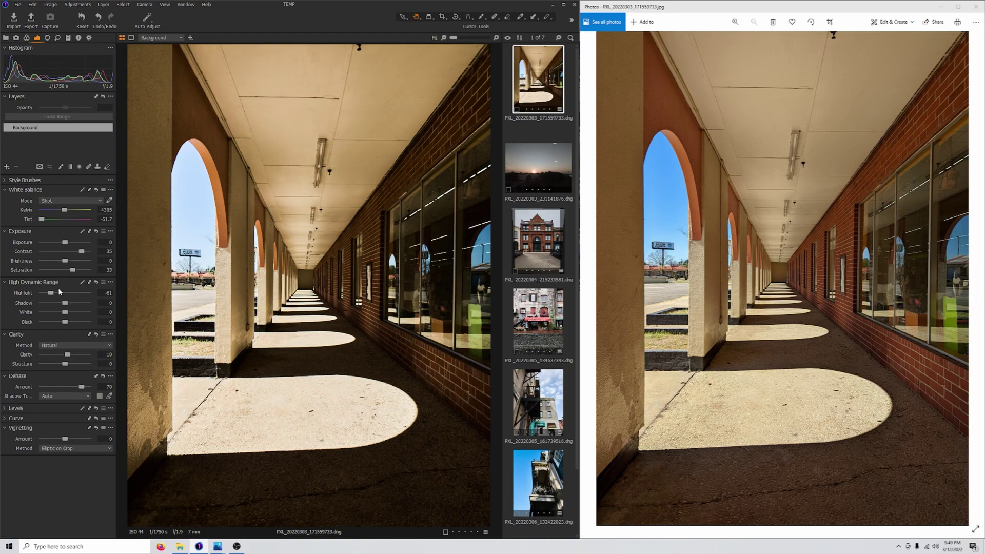
{"action": "left_click_drag", "start_coordinate": [64, 303], "coordinate": [63, 301]}
{"action": "double_click", "coordinate": [63, 303]}
- Ease the arcade photo's Contrast back to about 30 and try stronger Saturation before toning it down
{"action": "left_click_drag", "start_coordinate": [82, 253], "coordinate": [79, 253]}
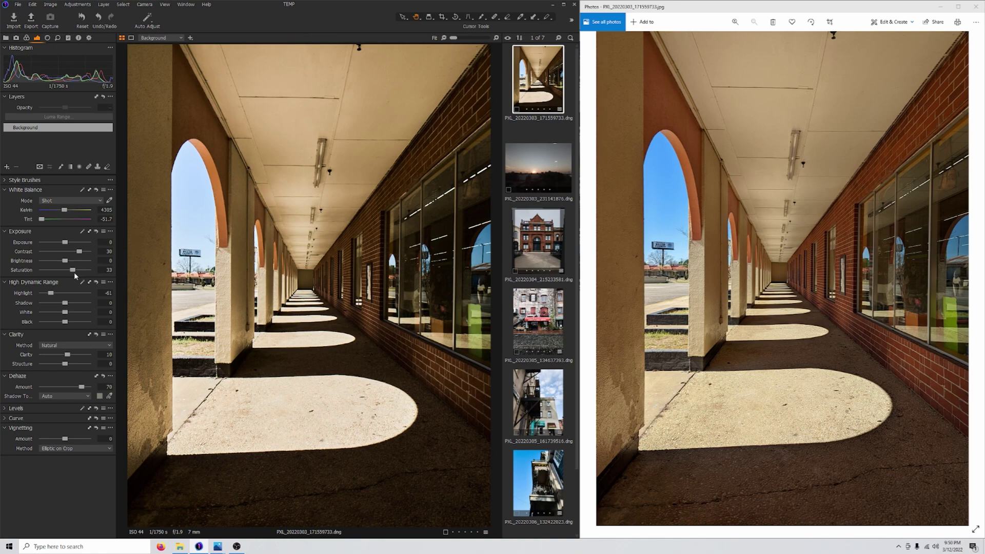
{"action": "left_click_drag", "start_coordinate": [73, 271], "coordinate": [89, 271]}
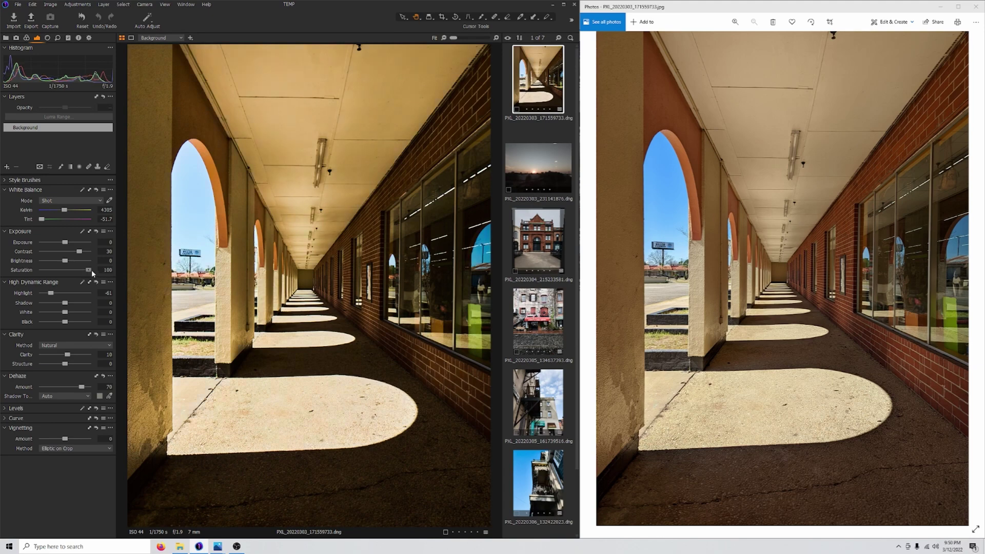
{"action": "left_click_drag", "start_coordinate": [87, 272], "coordinate": [80, 274]}
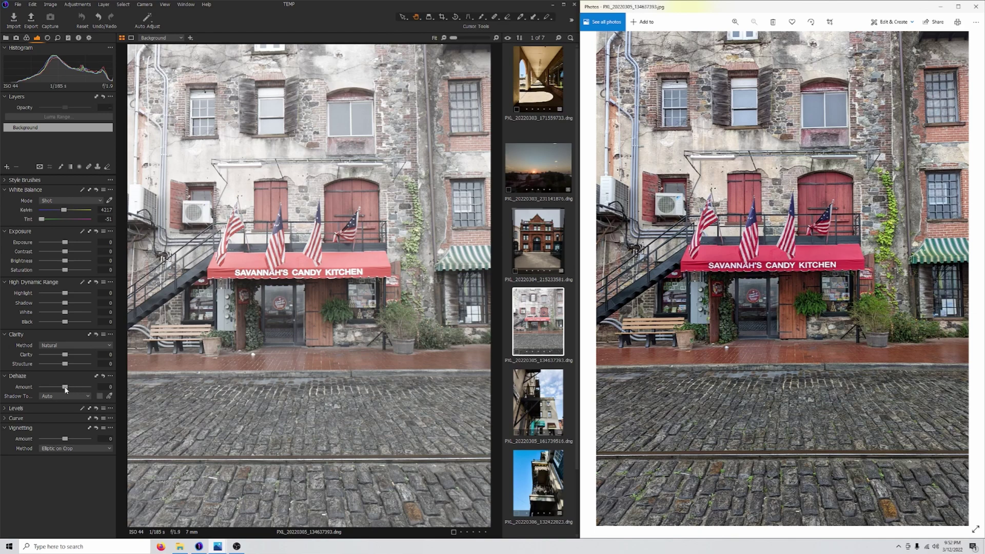
- Give the candy kitchen storefront Dehaze 70, Contrast 16, Highlight -52, Clarity 25 and Saturation 38
{"action": "left_click_drag", "start_coordinate": [66, 387], "coordinate": [81, 388]}
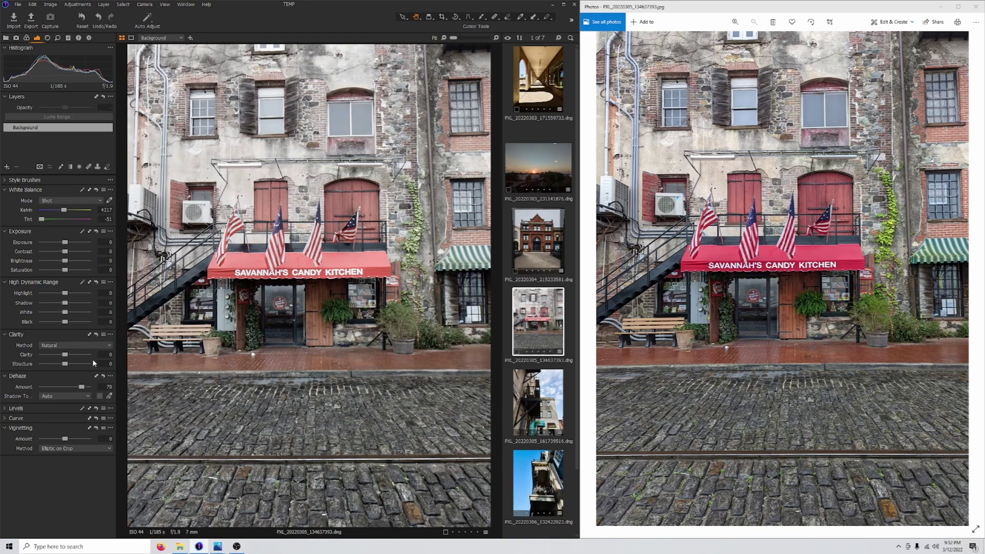
{"action": "left_click_drag", "start_coordinate": [65, 251], "coordinate": [73, 251]}
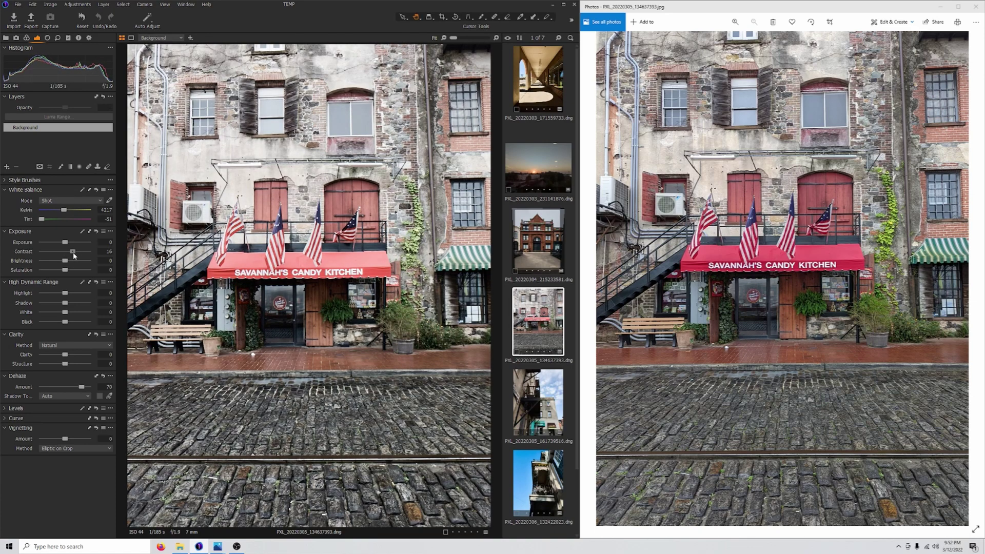
{"action": "left_click_drag", "start_coordinate": [64, 293], "coordinate": [54, 298]}
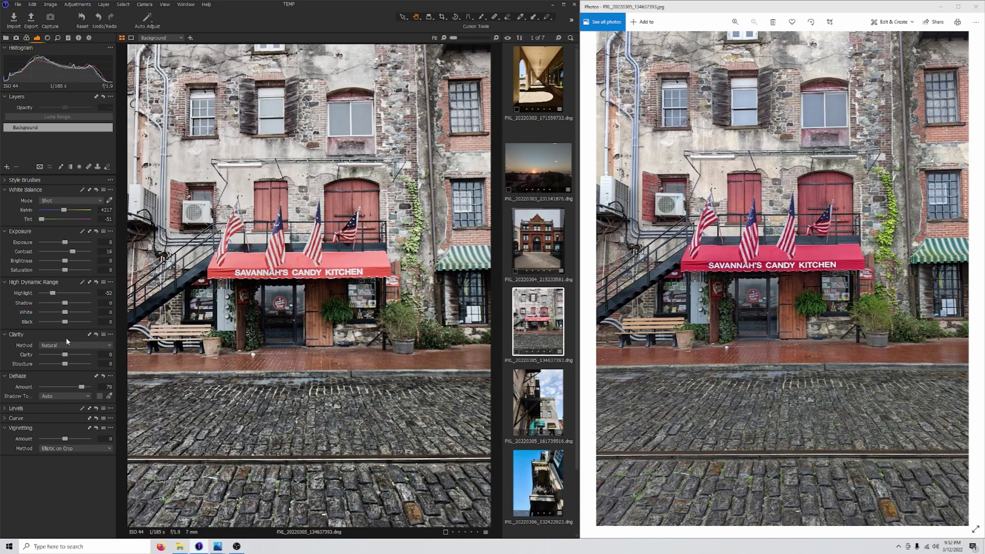
{"action": "left_click_drag", "start_coordinate": [65, 355], "coordinate": [73, 358]}
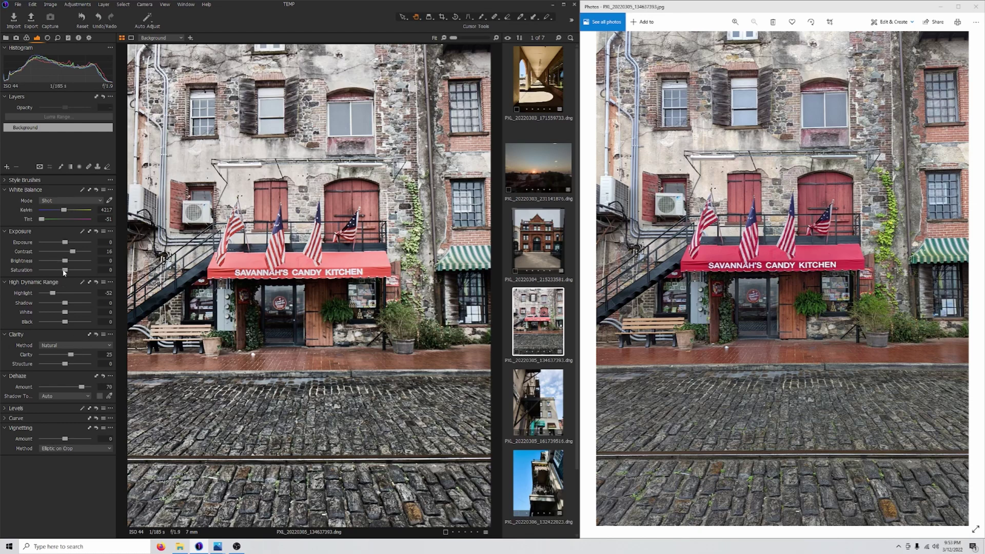
{"action": "left_click_drag", "start_coordinate": [64, 270], "coordinate": [72, 273]}
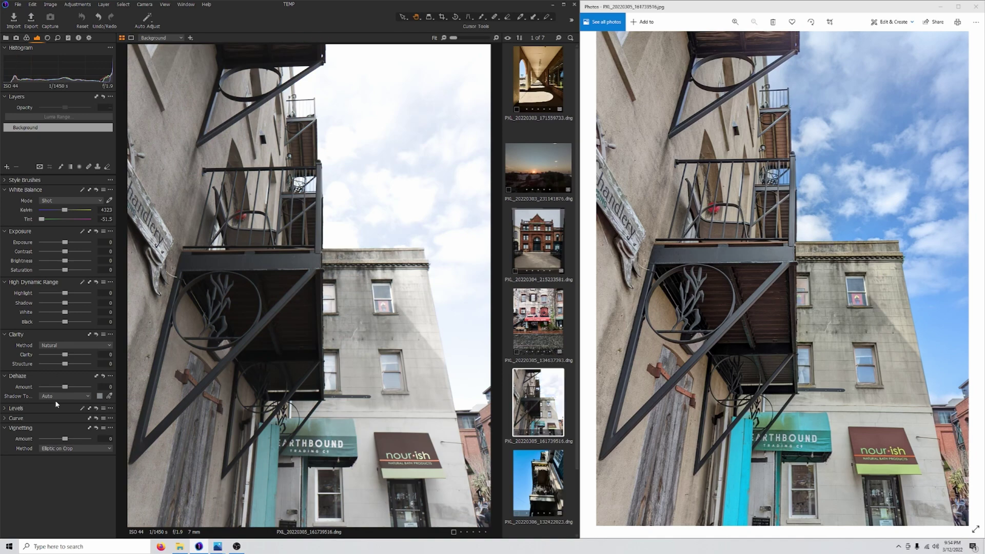
- Set the fire-escape photo to Dehaze 52, Saturation 64, Contrast 19 and Highlight -59
{"action": "left_click_drag", "start_coordinate": [65, 387], "coordinate": [79, 387]}
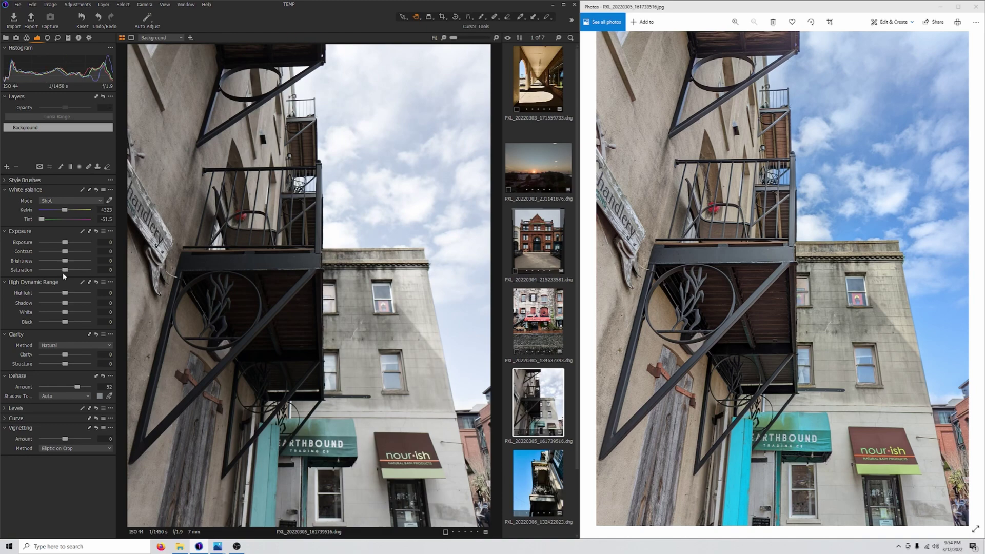
{"action": "left_click_drag", "start_coordinate": [65, 270], "coordinate": [81, 272]}
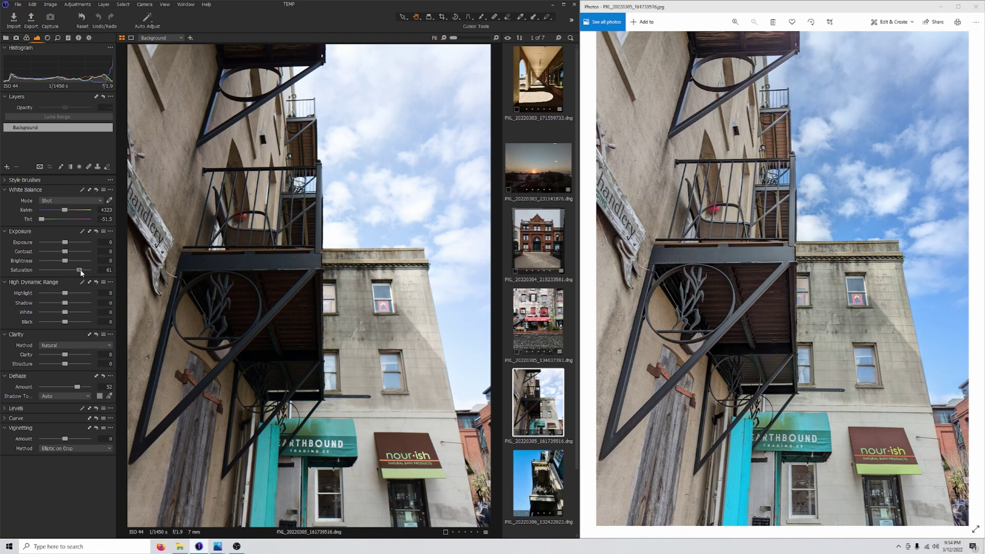
{"action": "left_click_drag", "start_coordinate": [80, 273], "coordinate": [82, 275]}
{"action": "left_click_drag", "start_coordinate": [66, 253], "coordinate": [71, 253]}
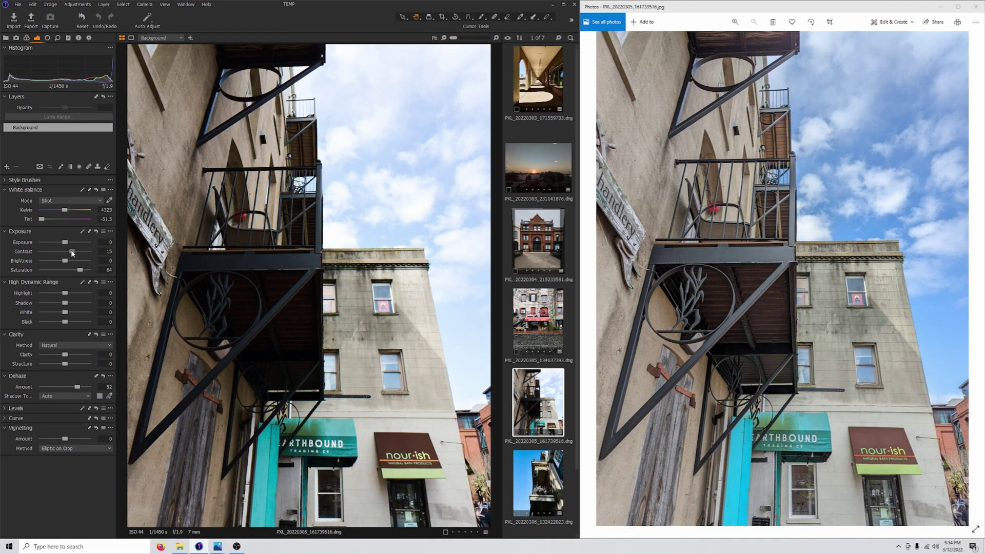
{"action": "left_click_drag", "start_coordinate": [73, 253], "coordinate": [74, 253]}
{"action": "left_click_drag", "start_coordinate": [64, 297], "coordinate": [51, 296]}
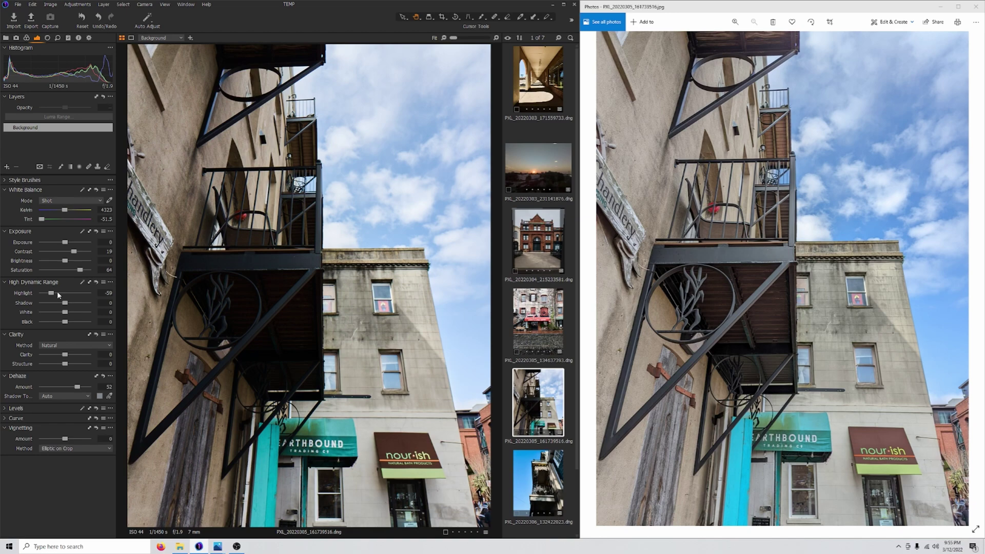
- Switch to the ornate balcony photo and set Dehaze 51, Highlight -54 and Saturation 95 with added contrast
{"action": "key", "text": "Right"}
{"action": "left_click_drag", "start_coordinate": [66, 387], "coordinate": [77, 387]}
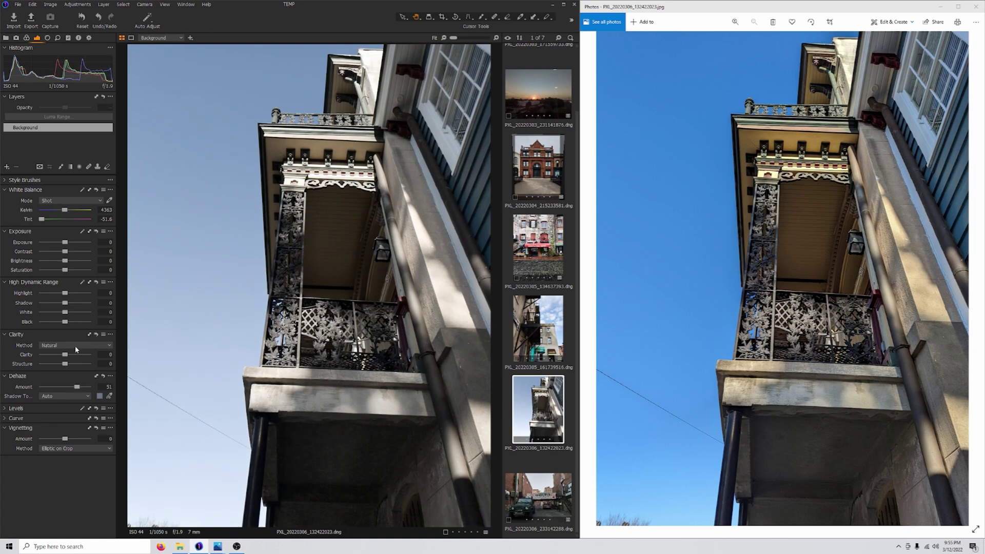
{"action": "mouse_move", "coordinate": [67, 271]}
{"action": "left_mouse_down"}
{"action": "mouse_move", "coordinate": [88, 271]}
{"action": "mouse_move", "coordinate": [80, 272]}
{"action": "left_mouse_up"}
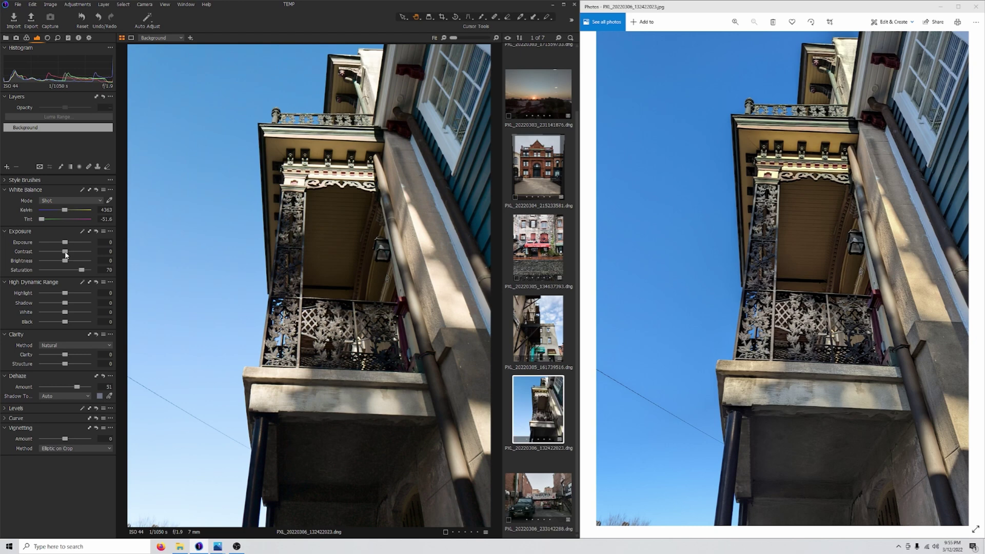
{"action": "left_click_drag", "start_coordinate": [65, 254], "coordinate": [74, 253]}
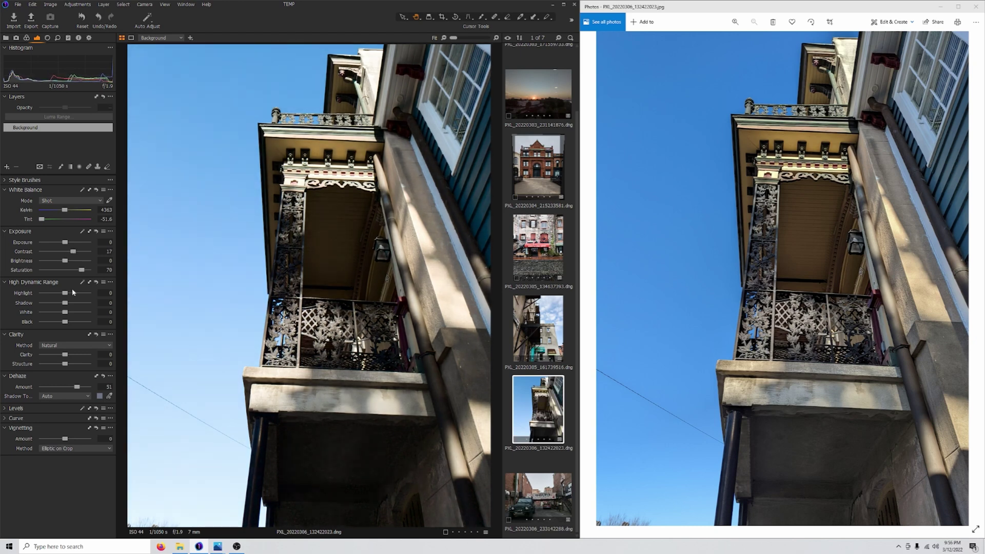
{"action": "left_click_drag", "start_coordinate": [65, 293], "coordinate": [52, 293]}
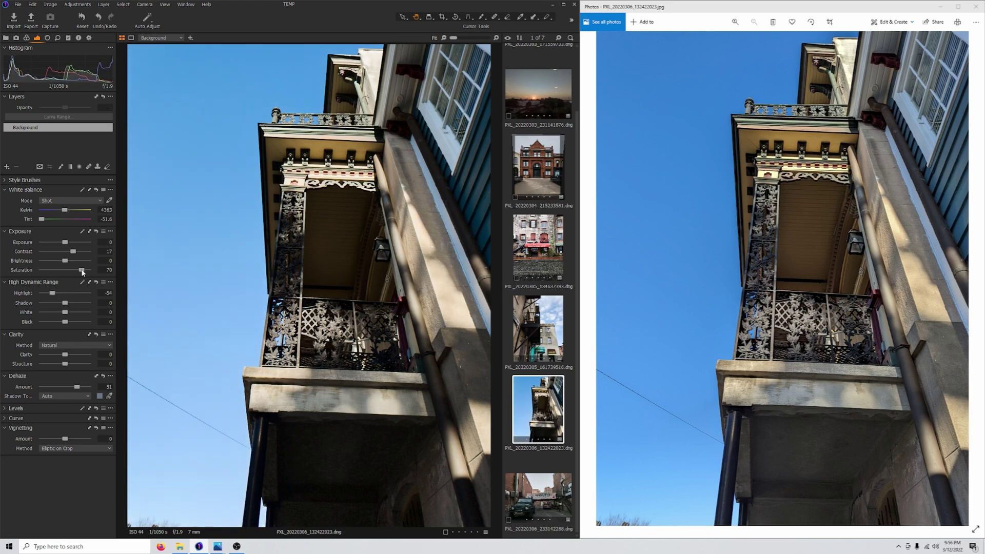
{"action": "left_click_drag", "start_coordinate": [81, 269], "coordinate": [88, 271]}
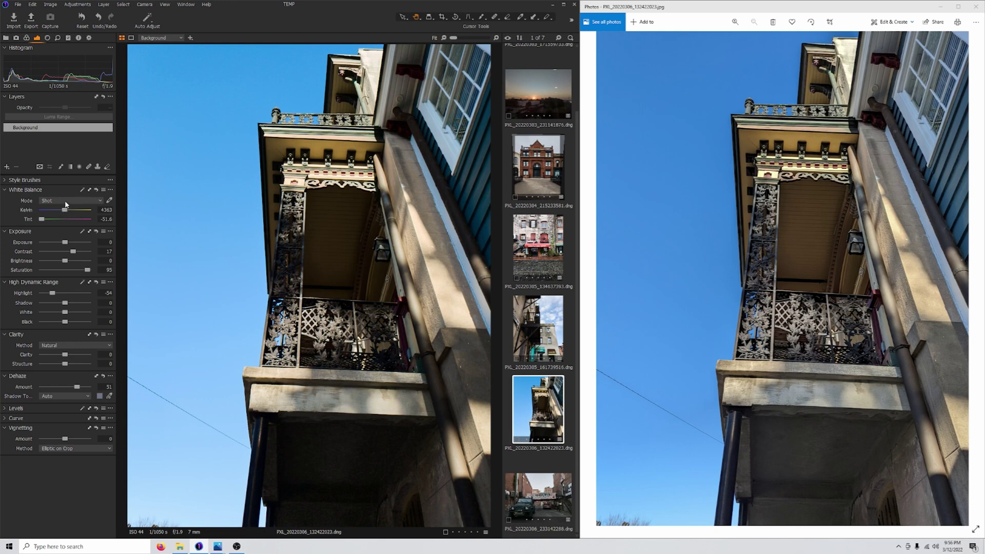
- Cool the balcony photo's white balance to 4079 K, ease Contrast to 15 and set Brightness -8
{"action": "left_click_drag", "start_coordinate": [65, 210], "coordinate": [63, 211]}
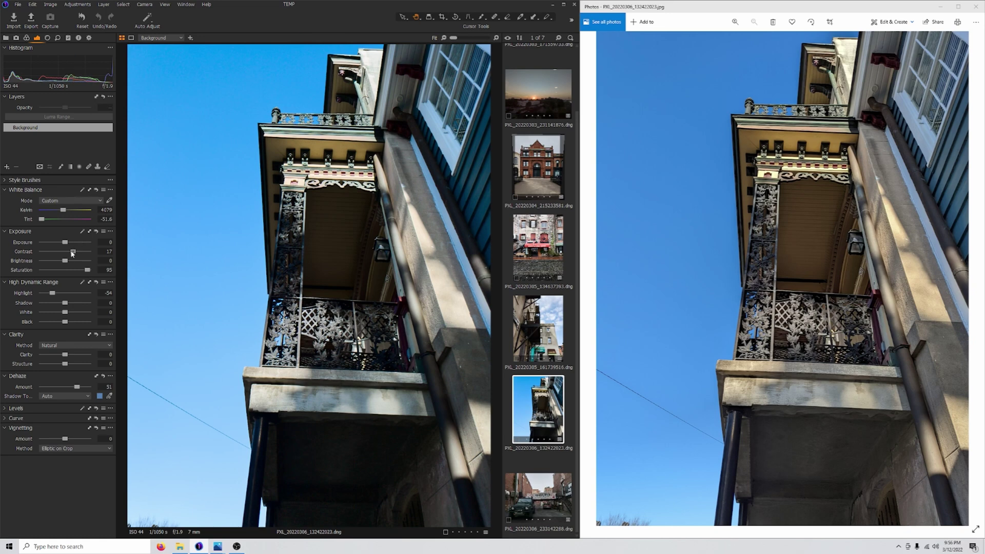
{"action": "left_click_drag", "start_coordinate": [72, 253], "coordinate": [70, 253]}
{"action": "left_click_drag", "start_coordinate": [63, 260], "coordinate": [56, 262]}
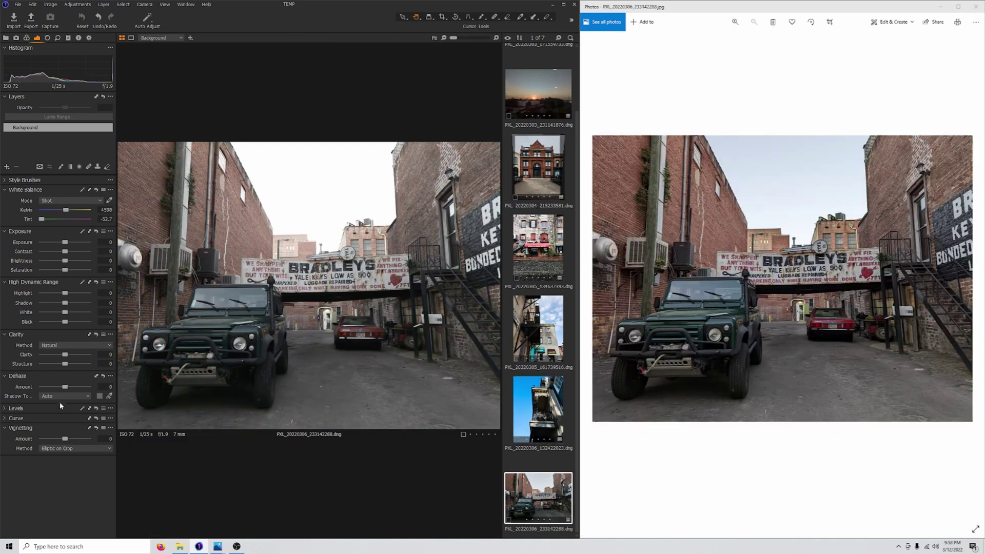
- Give the alley photo Dehaze 41, lower highlights, and a boost in saturation and slight contrast
{"action": "left_click_drag", "start_coordinate": [66, 387], "coordinate": [77, 386]}
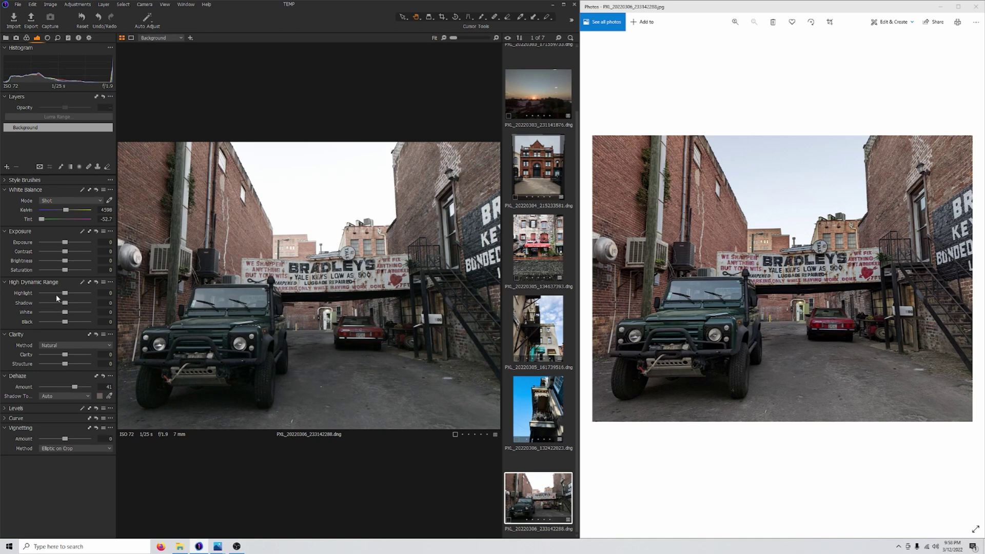
{"action": "left_click_drag", "start_coordinate": [64, 294], "coordinate": [51, 296]}
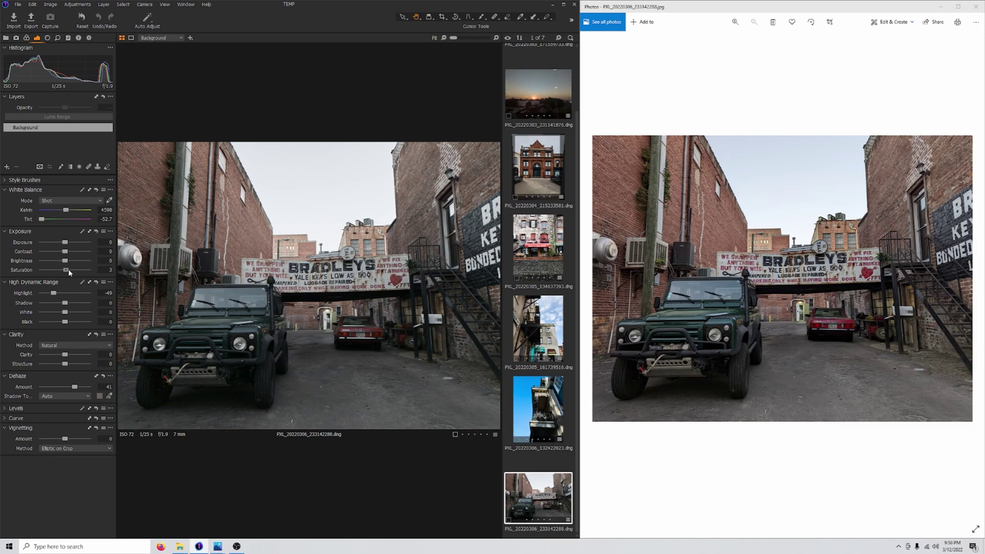
{"action": "left_click_drag", "start_coordinate": [67, 271], "coordinate": [77, 270]}
{"action": "left_click_drag", "start_coordinate": [66, 251], "coordinate": [68, 252]}
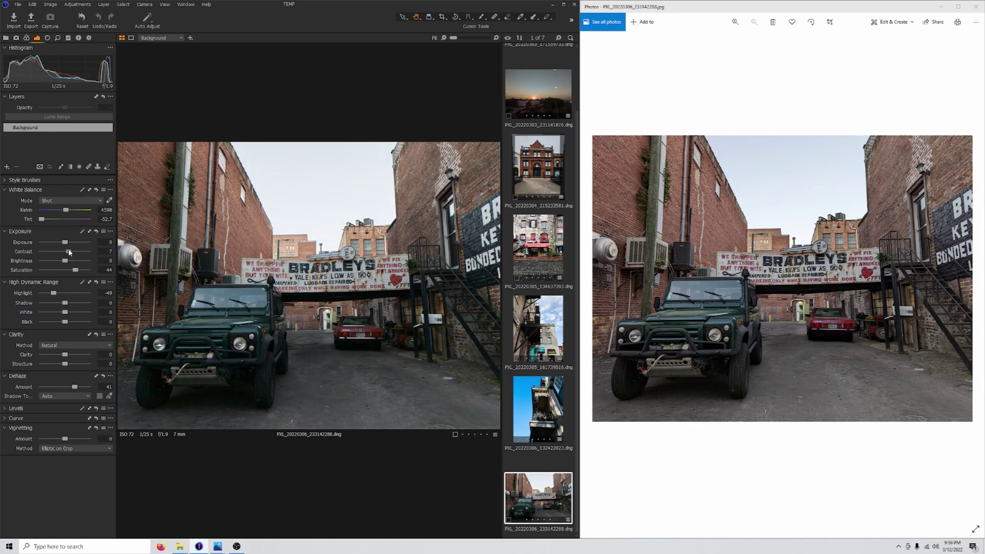
{"action": "left_click_drag", "start_coordinate": [68, 251], "coordinate": [69, 252]}
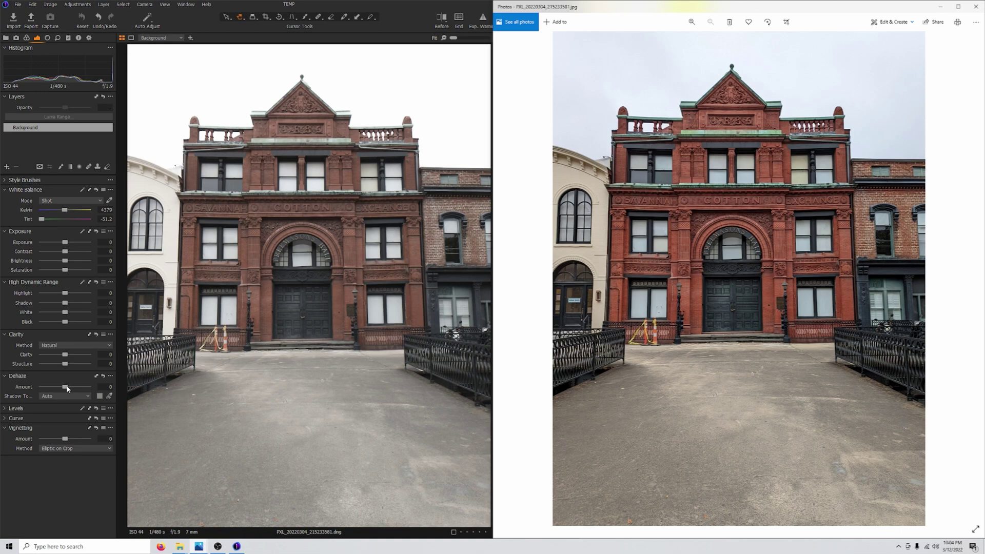
- Set the Cotton Exchange photo to Dehaze 59, Saturation 66, Highlight -39 and Contrast 11
{"action": "left_click_drag", "start_coordinate": [67, 389], "coordinate": [79, 388]}
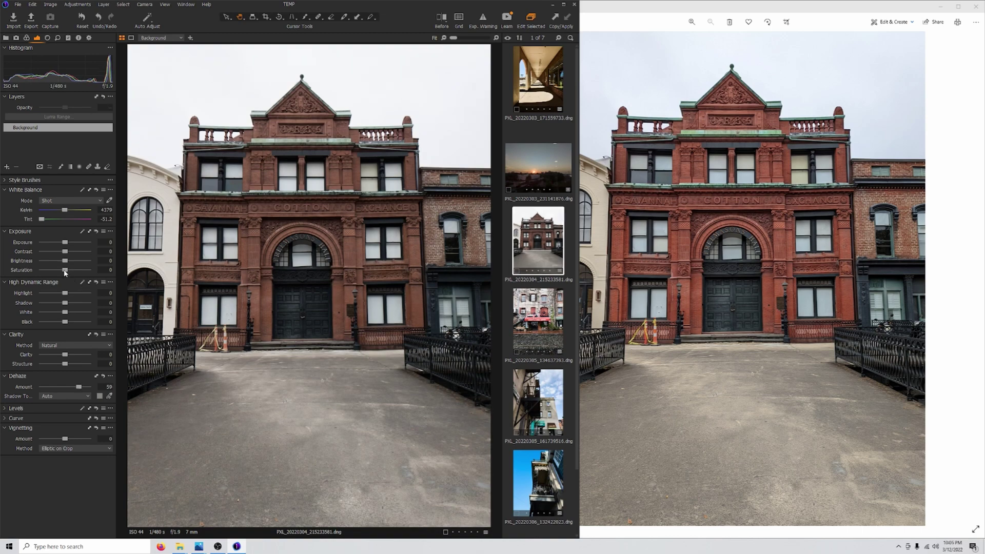
{"action": "left_click_drag", "start_coordinate": [65, 270], "coordinate": [73, 272]}
{"action": "left_click_drag", "start_coordinate": [66, 293], "coordinate": [56, 300]}
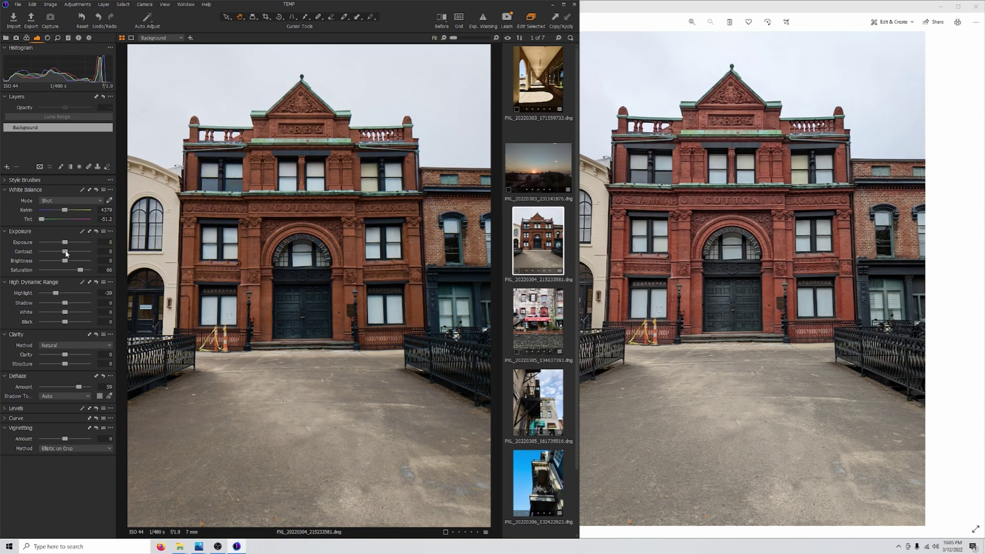
{"action": "left_click_drag", "start_coordinate": [67, 253], "coordinate": [72, 255]}
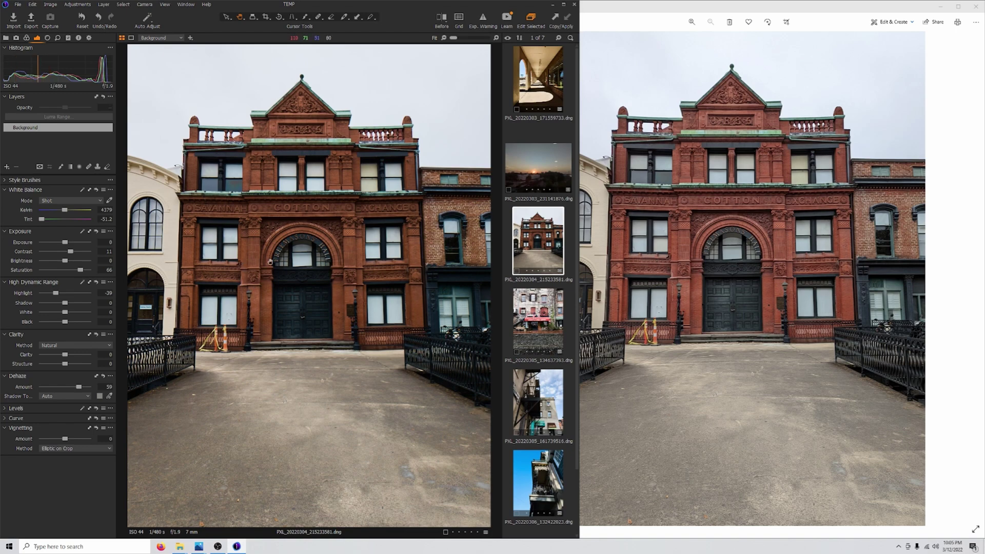
- Place the Keystone Vertical guides along the Cotton Exchange facade's left and right edges
{"action": "left_click", "coordinate": [291, 17]}
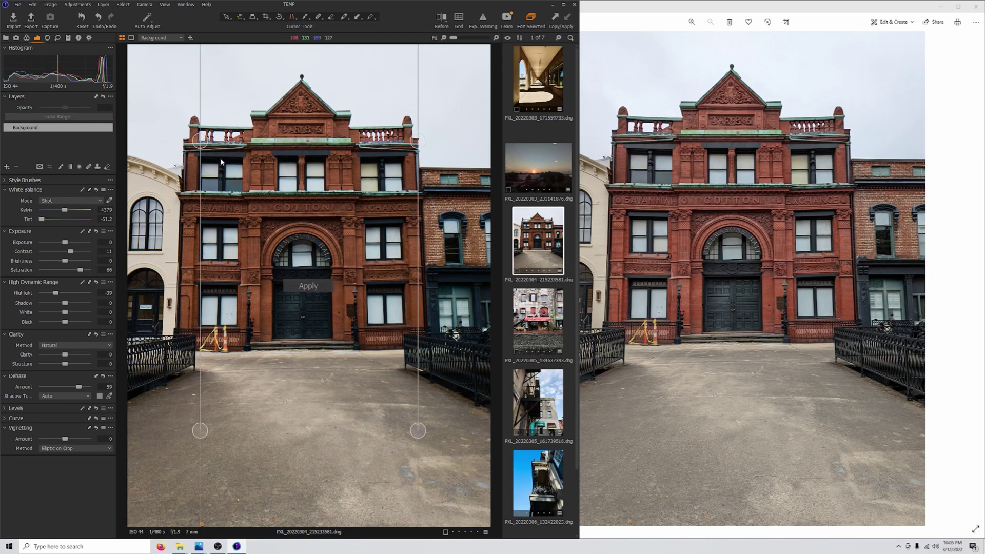
{"action": "left_click_drag", "start_coordinate": [201, 143], "coordinate": [186, 166]}
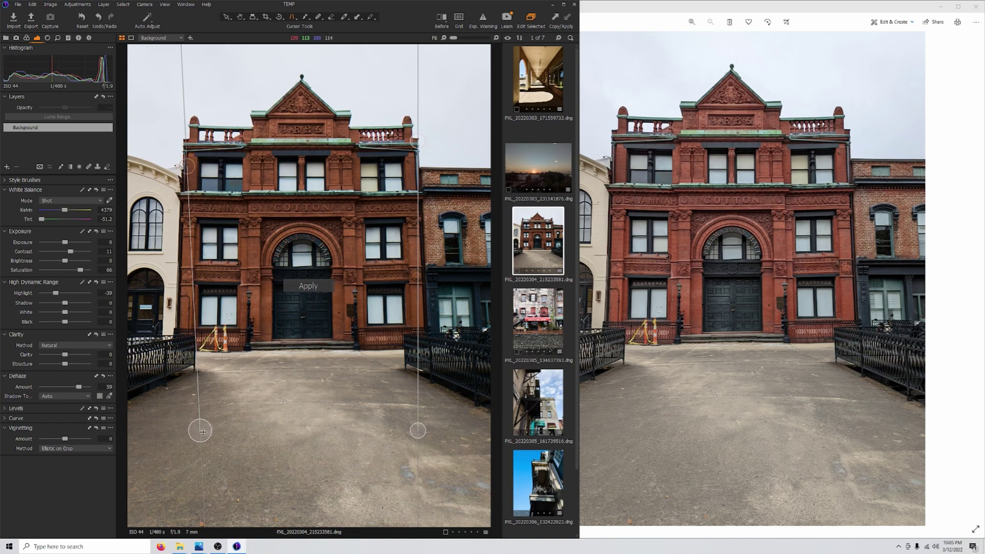
{"action": "left_click_drag", "start_coordinate": [202, 432], "coordinate": [178, 335]}
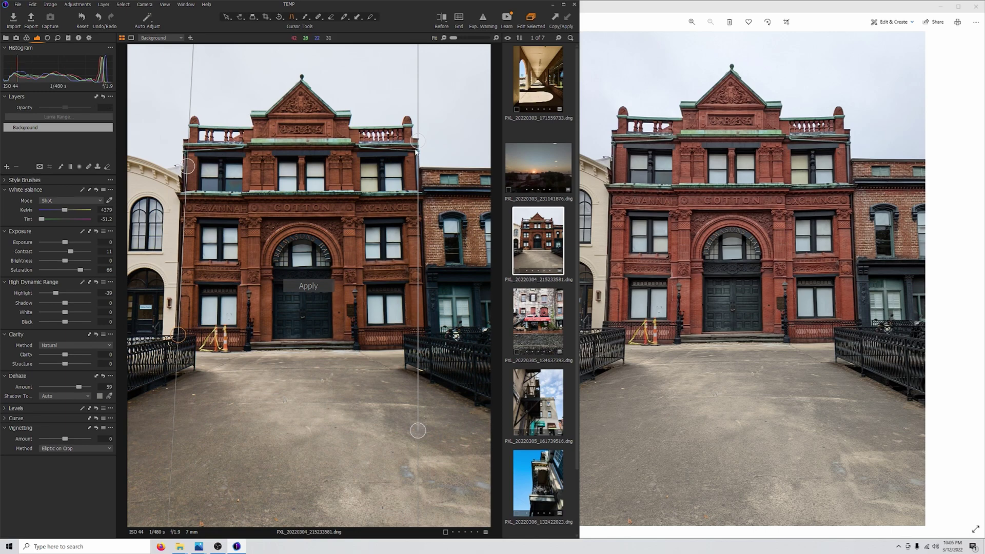
{"action": "left_click_drag", "start_coordinate": [416, 140], "coordinate": [414, 159]}
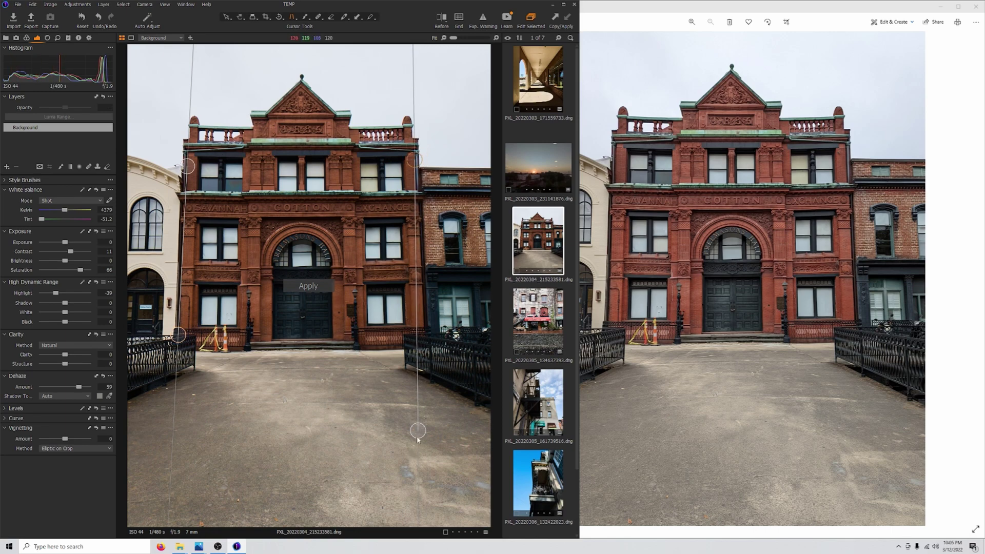
{"action": "left_click_drag", "start_coordinate": [418, 432], "coordinate": [425, 325]}
{"action": "left_click_drag", "start_coordinate": [425, 325], "coordinate": [424, 325]}
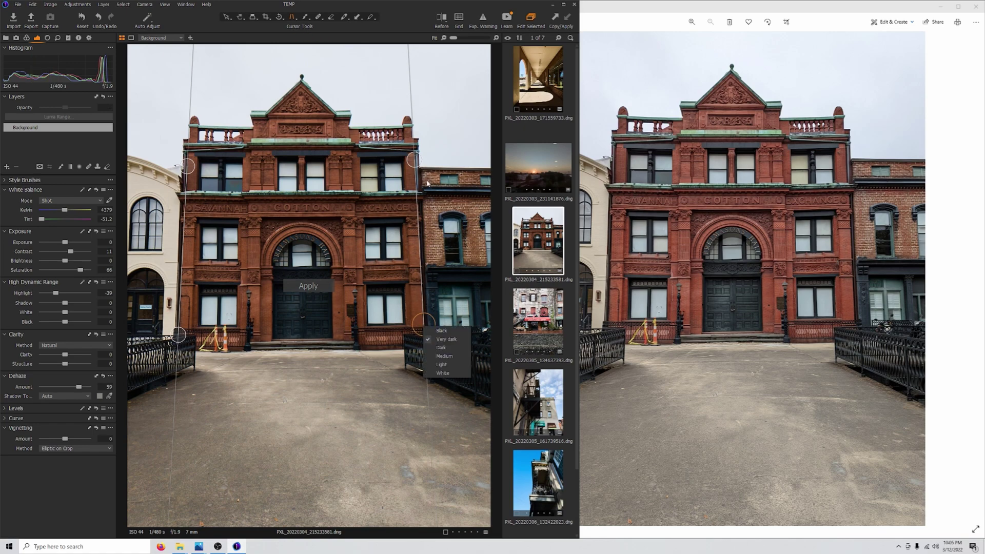
{"action": "left_click_drag", "start_coordinate": [415, 161], "coordinate": [418, 200]}
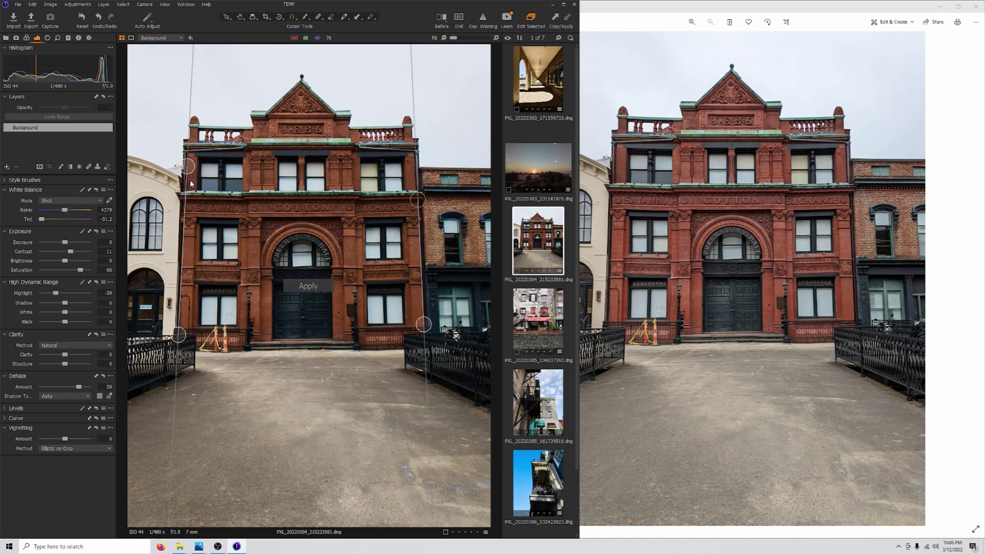
{"action": "left_click_drag", "start_coordinate": [188, 166], "coordinate": [186, 208]}
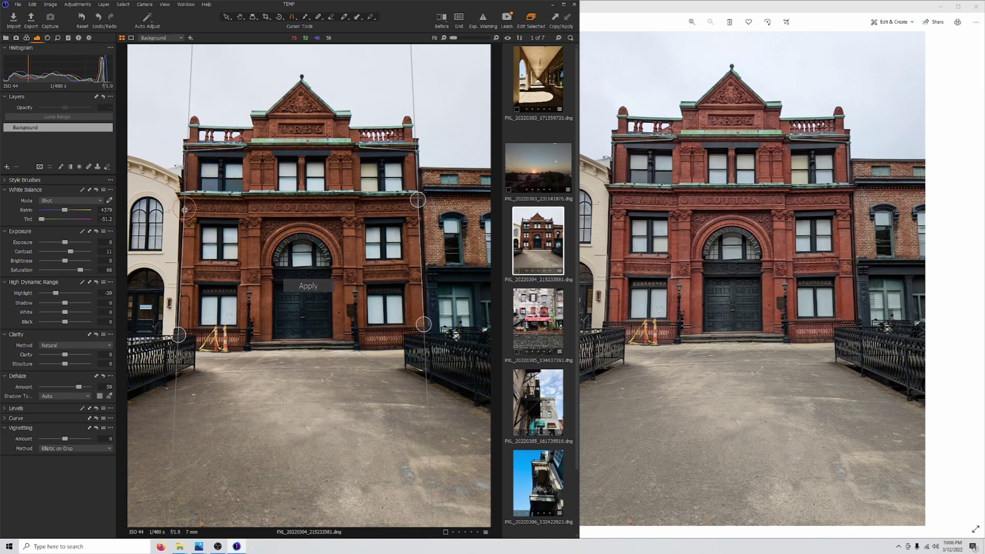
- Apply the keystone correction, then crop the Cotton Exchange photo at Original ratio to trim the empty edges
{"action": "left_click", "coordinate": [308, 286]}
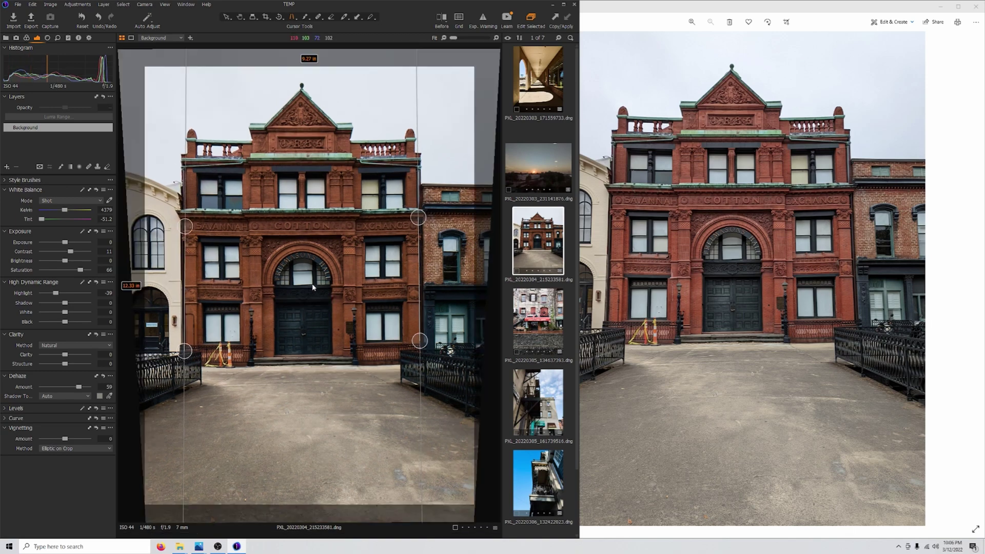
{"action": "left_click", "coordinate": [239, 18]}
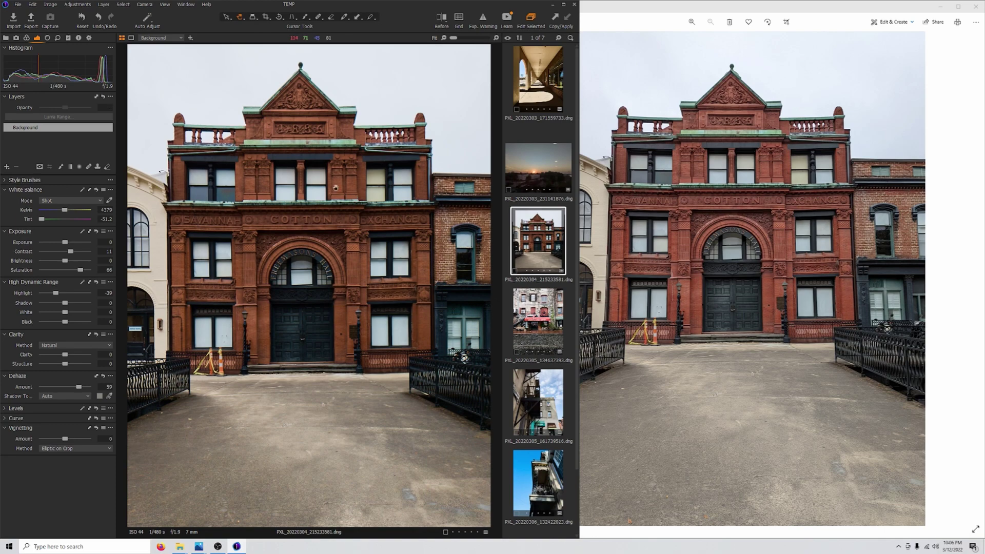
{"action": "left_click", "coordinate": [267, 19]}
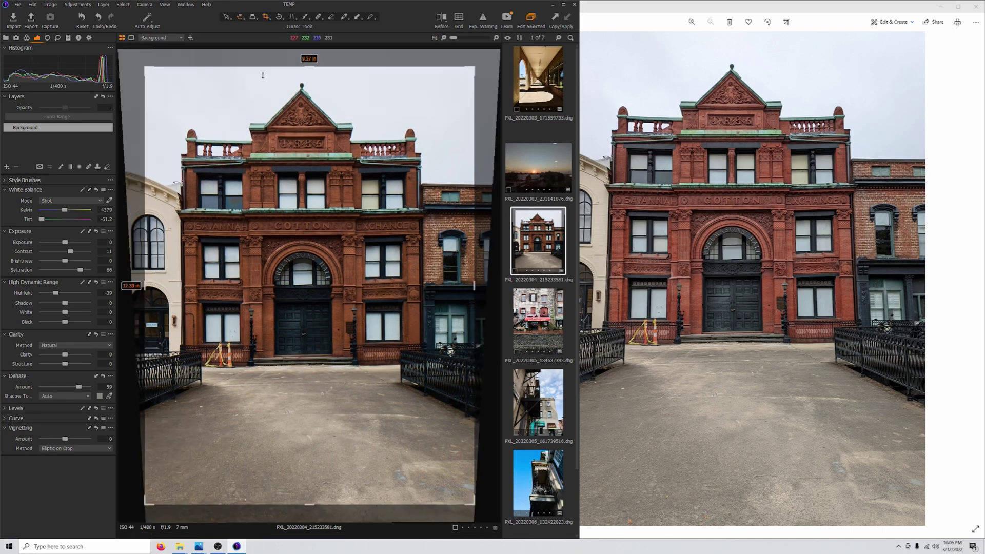
{"action": "left_click", "coordinate": [267, 20]}
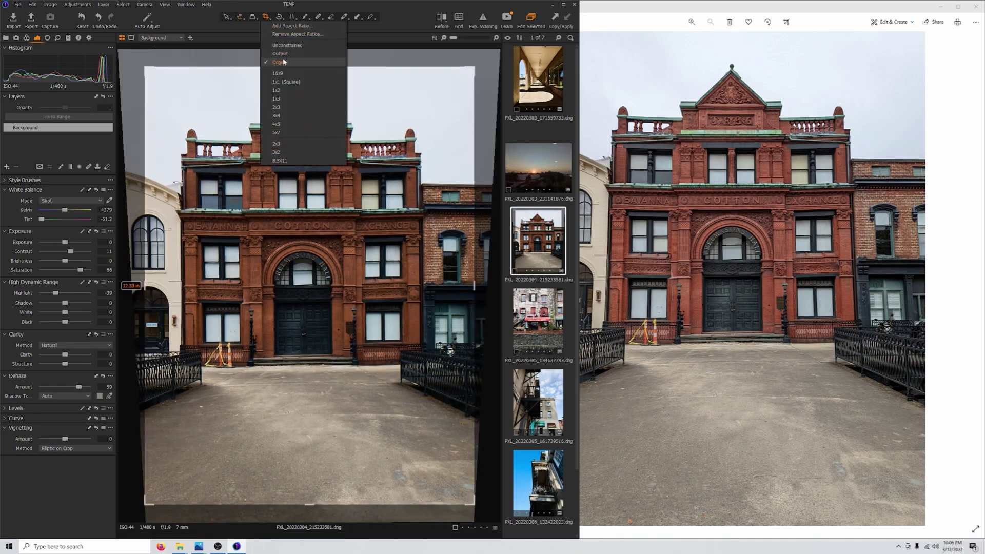
{"action": "key", "text": "Escape"}
{"action": "left_click_drag", "start_coordinate": [473, 65], "coordinate": [469, 71]}
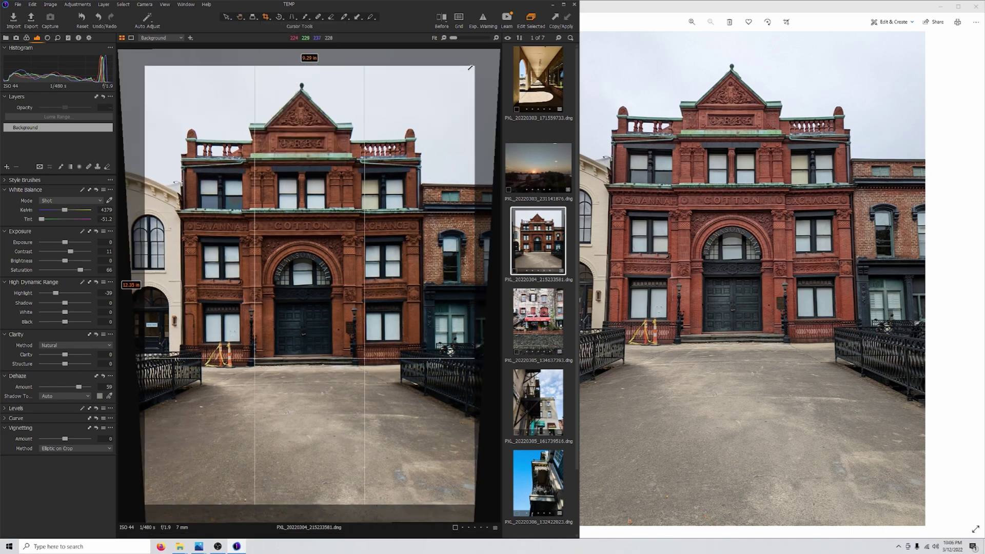
{"action": "left_click_drag", "start_coordinate": [406, 196], "coordinate": [392, 180]}
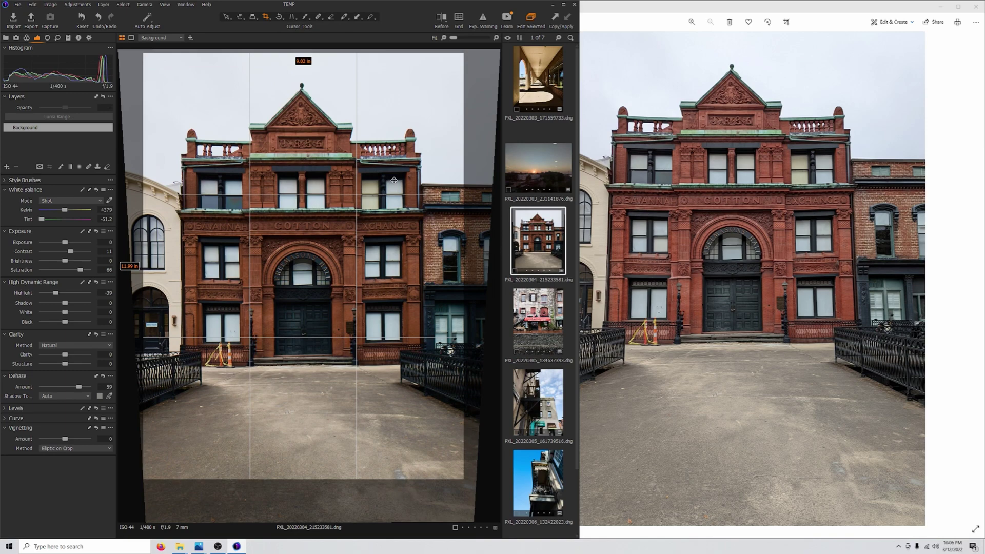
{"action": "left_click_drag", "start_coordinate": [393, 180], "coordinate": [393, 185]}
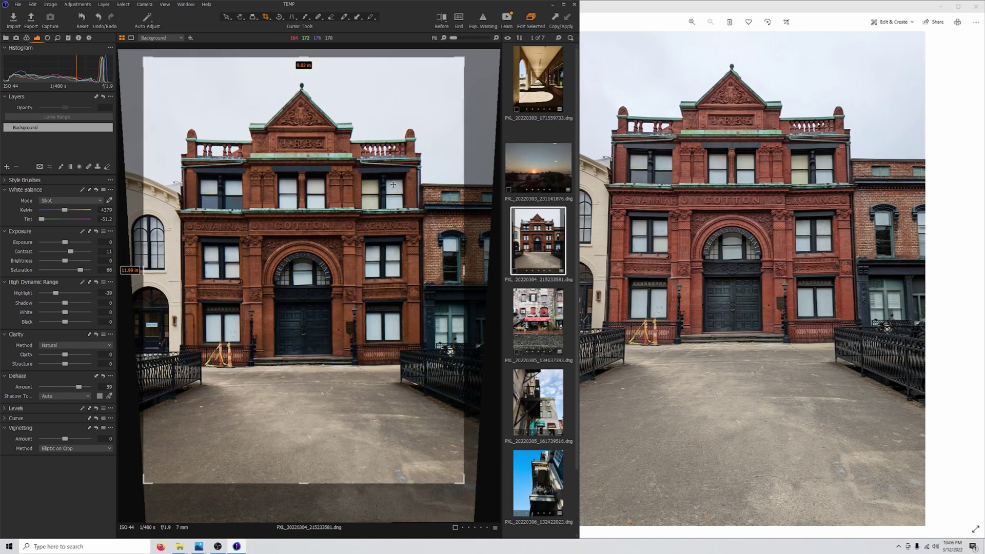
{"action": "key", "text": "h"}
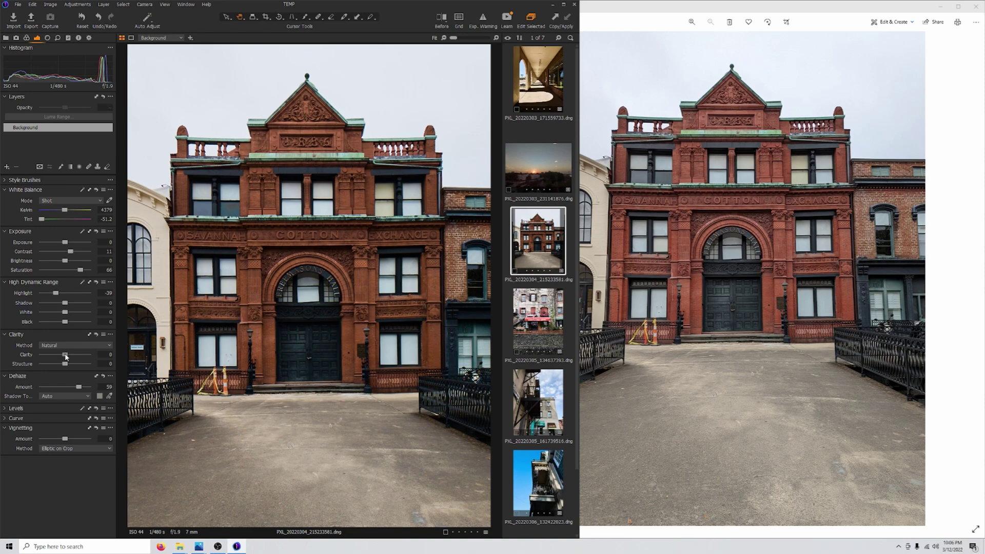
- Raise Clarity to about 10 on the straightened Cotton Exchange building photo
{"action": "left_click_drag", "start_coordinate": [66, 357], "coordinate": [67, 358]}
{"action": "left_click_drag", "start_coordinate": [67, 357], "coordinate": [69, 357]}
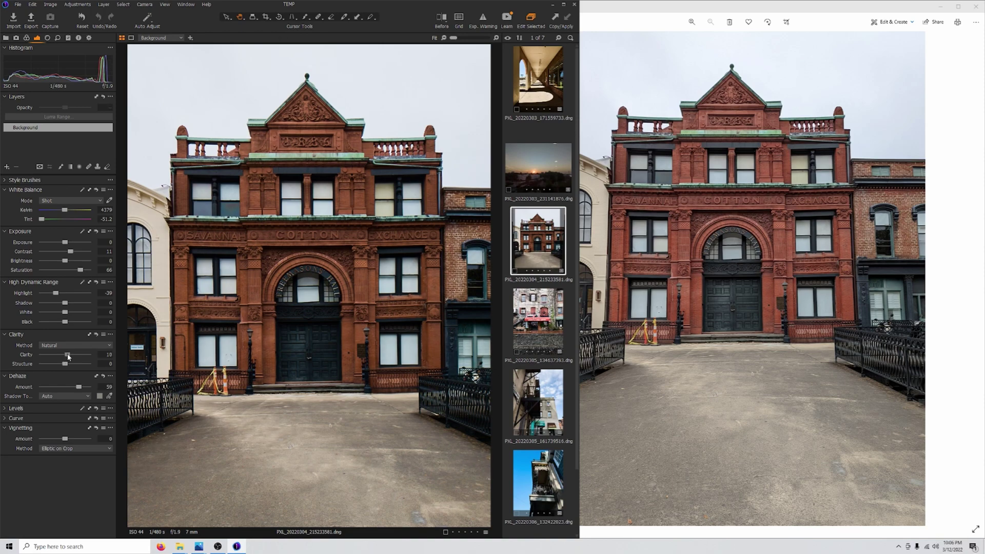